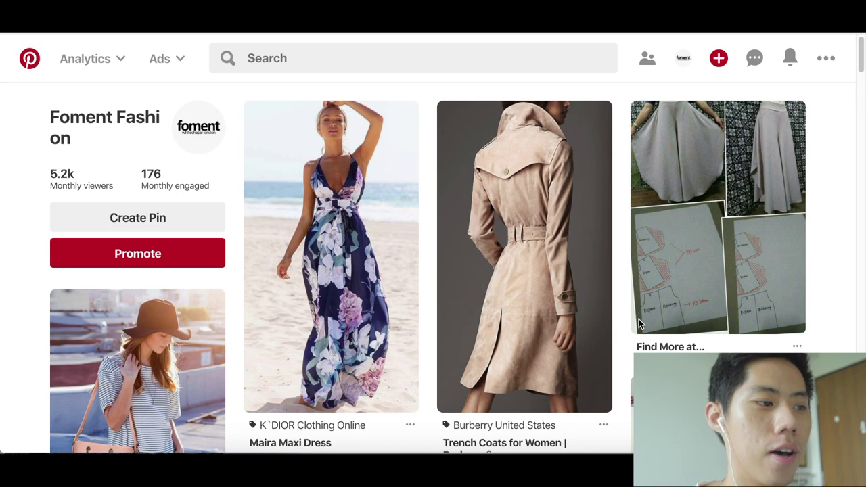
# Scroll down past fashion, handbag and budget workbook pins to the 10 Wardrobe Key Pieces pin
pyautogui.scroll(-3, 640, 318)
pyautogui.scroll(-6, 642, 324)
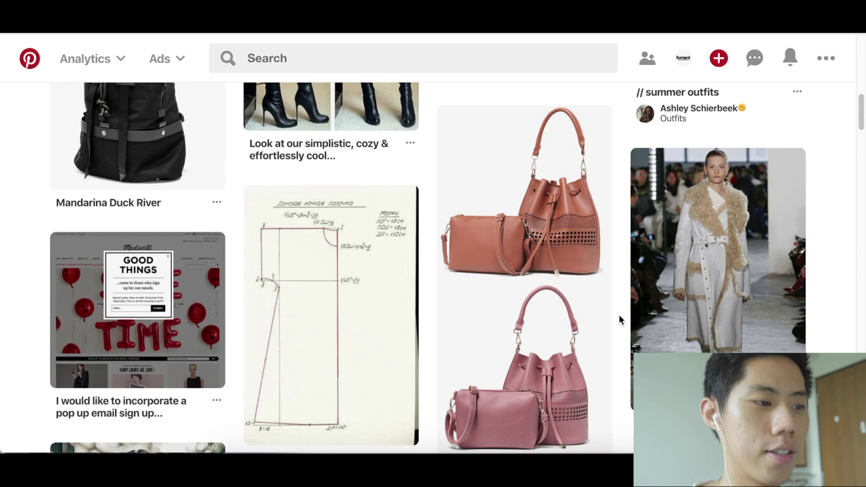
pyautogui.scroll(-2, 619, 311)
pyautogui.scroll(-3, 618, 302)
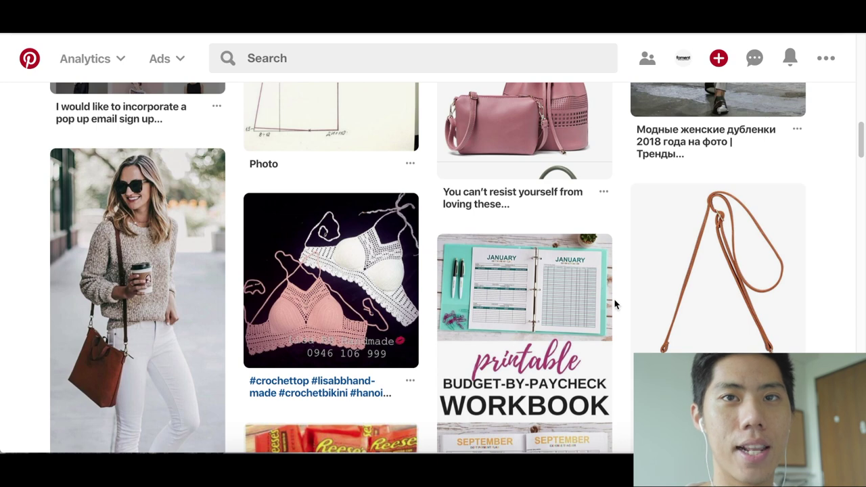
pyautogui.scroll(-3, 614, 313)
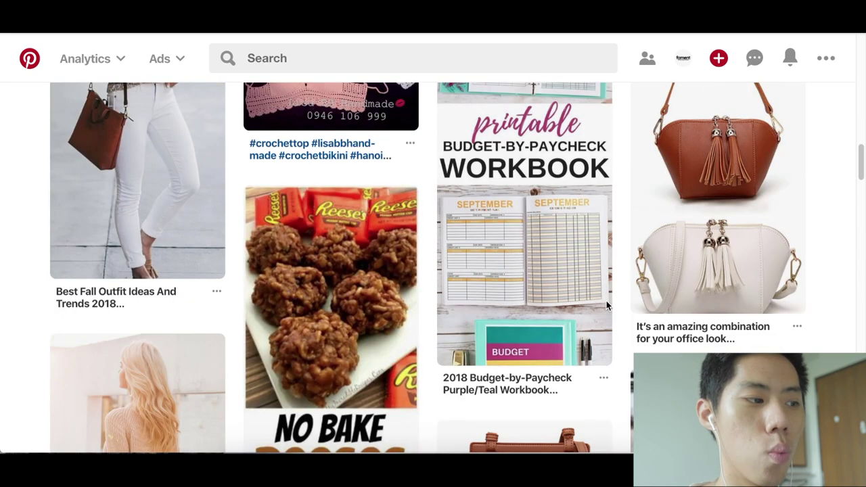
pyautogui.scroll(-1, 568, 285)
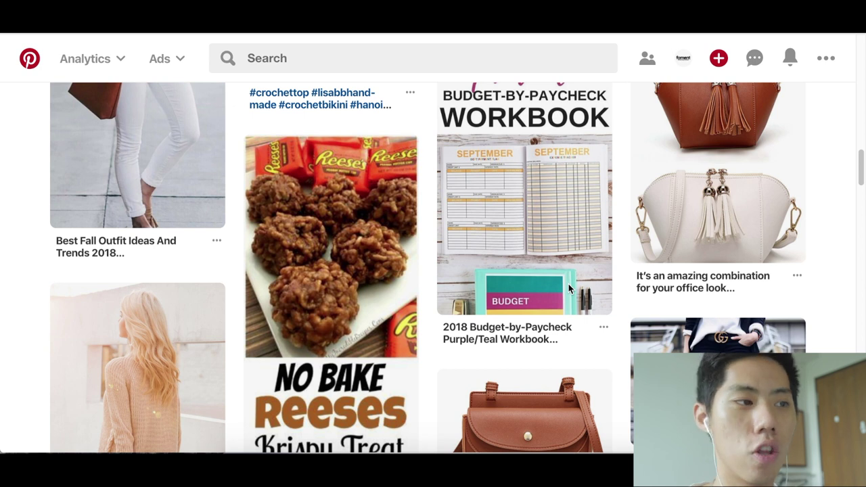
pyautogui.scroll(-1, 570, 284)
pyautogui.scroll(-1, 576, 258)
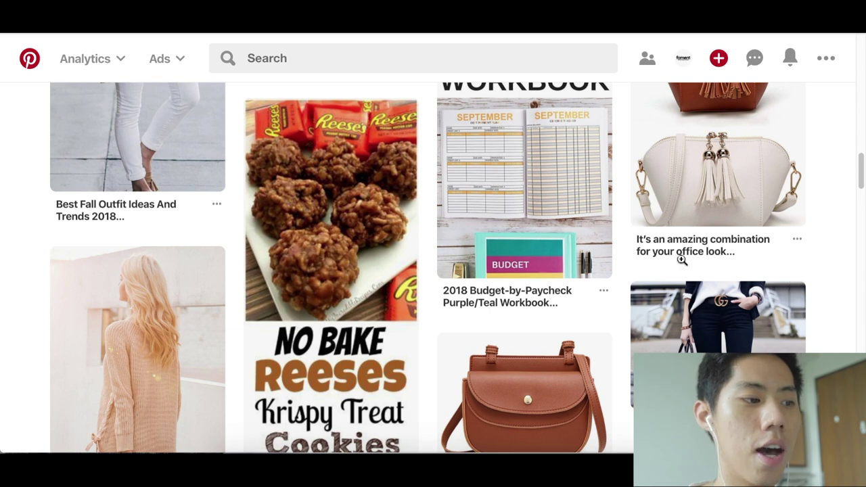
pyautogui.scroll(-3, 687, 261)
pyautogui.scroll(-1, 687, 261)
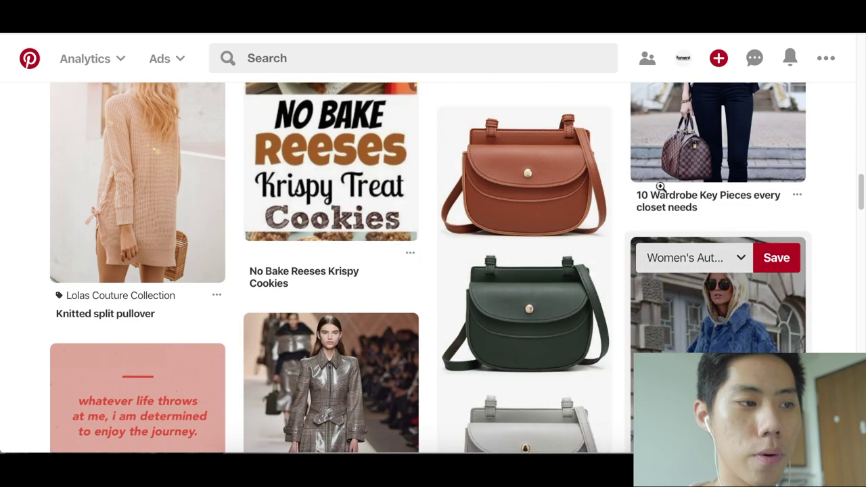
pyautogui.moveTo(673, 163)
pyautogui.scroll(1, 704, 165)
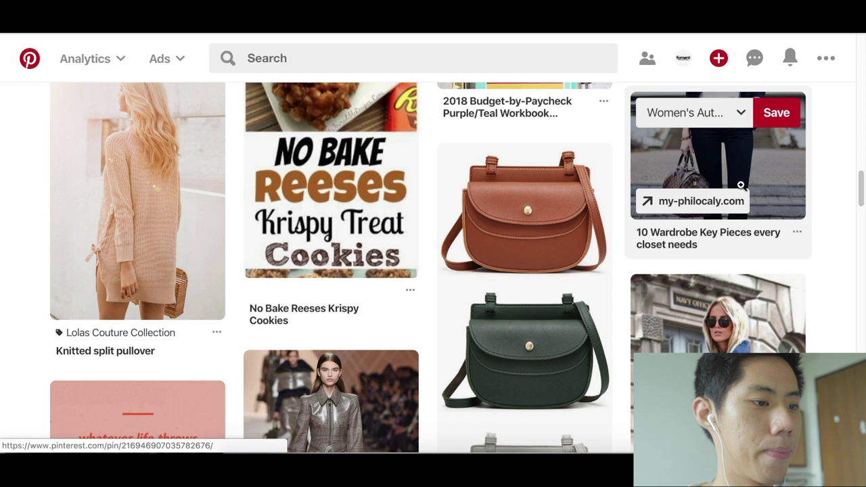
# View the 10 Wardrobe Key Pieces pin linking to my-philocaly.com, then return to the home feed
pyautogui.click(644, 237)
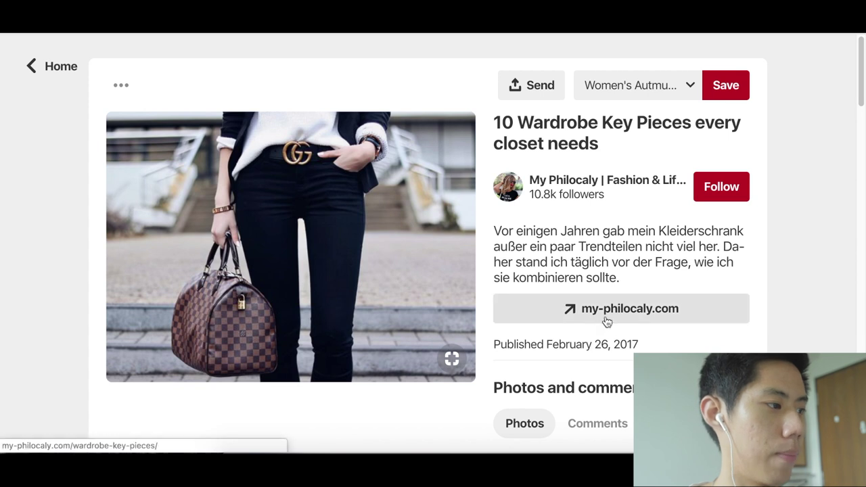
pyautogui.click(48, 76)
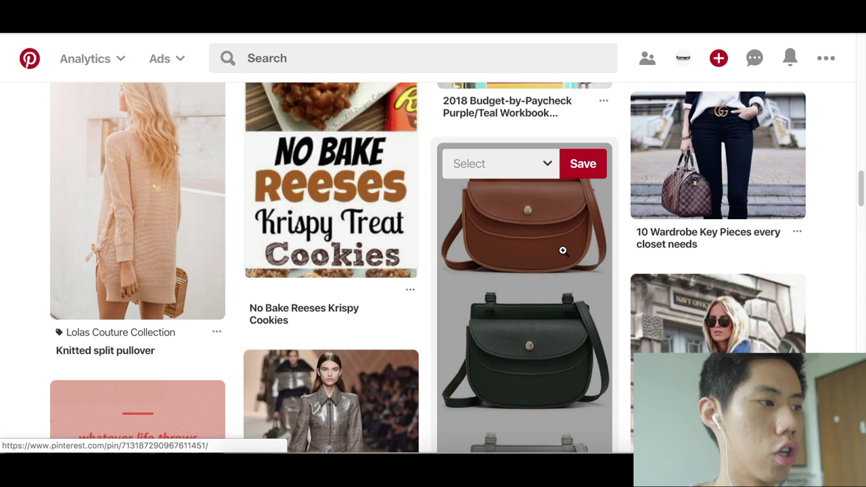
pyautogui.scroll(8, 429, 319)
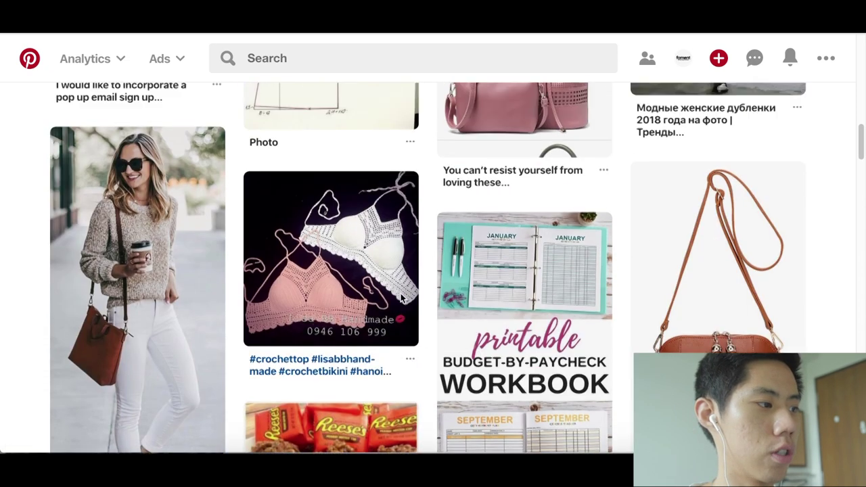
# Open Analytics Overview and review the charts for 573 daily impressions and 6,227 monthly viewers
pyautogui.moveTo(115, 59)
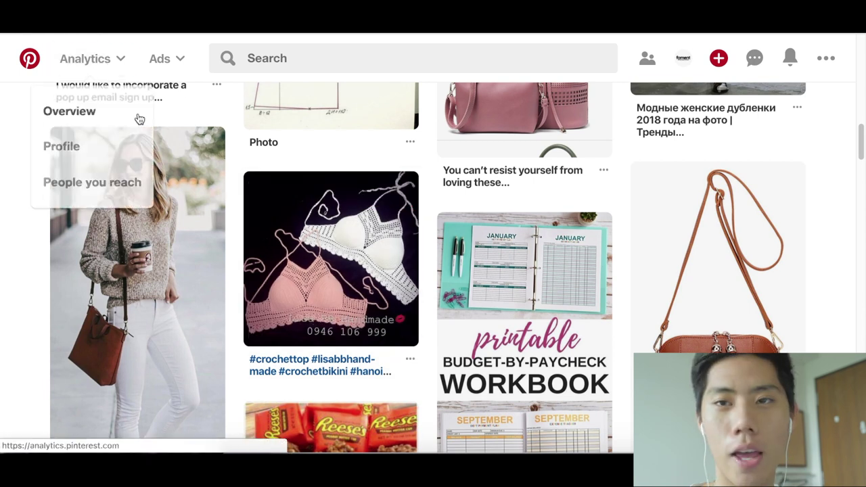
pyautogui.click(78, 110)
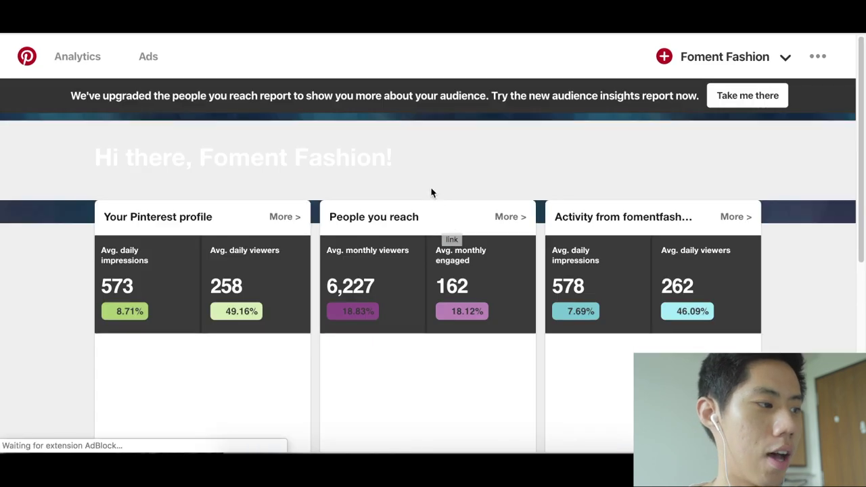
pyautogui.scroll(-2, 433, 271)
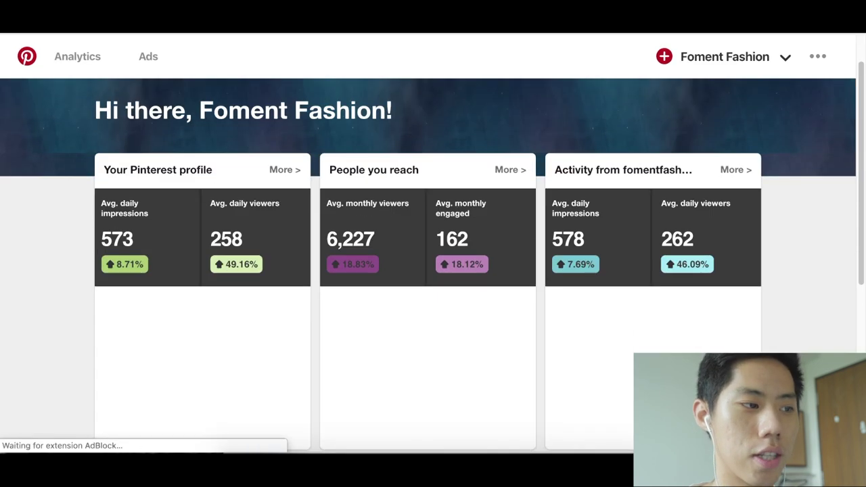
pyautogui.scroll(-1, 769, 351)
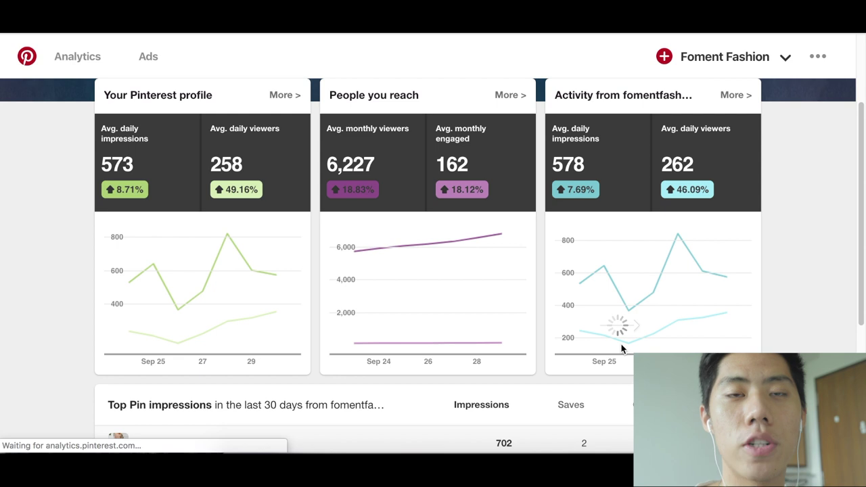
pyautogui.moveTo(623, 348)
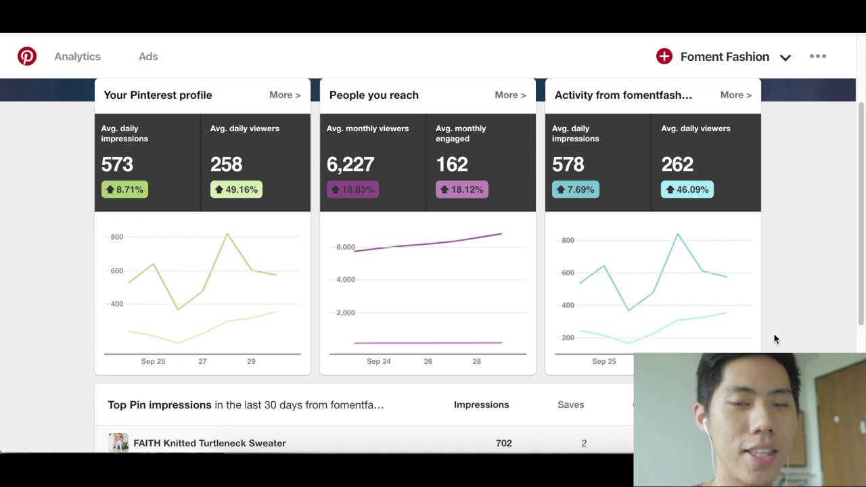
pyautogui.scroll(-2, 657, 242)
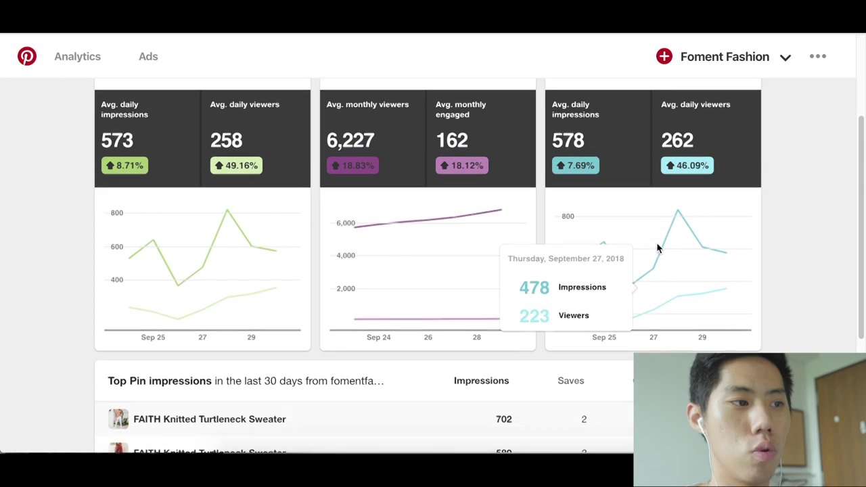
pyautogui.scroll(-1, 768, 267)
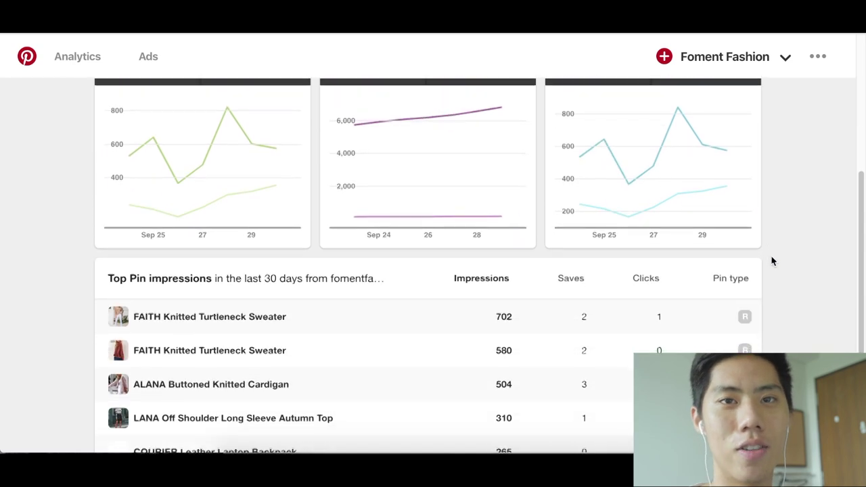
pyautogui.scroll(-1, 772, 260)
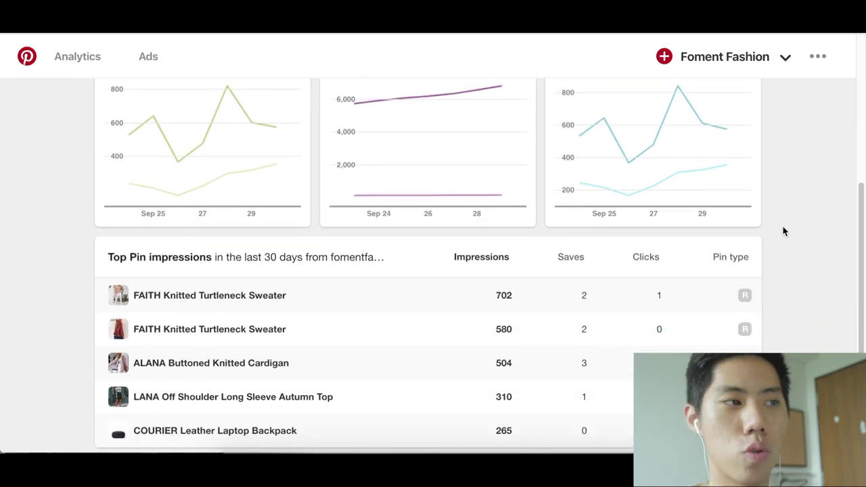
pyautogui.scroll(-1, 839, 233)
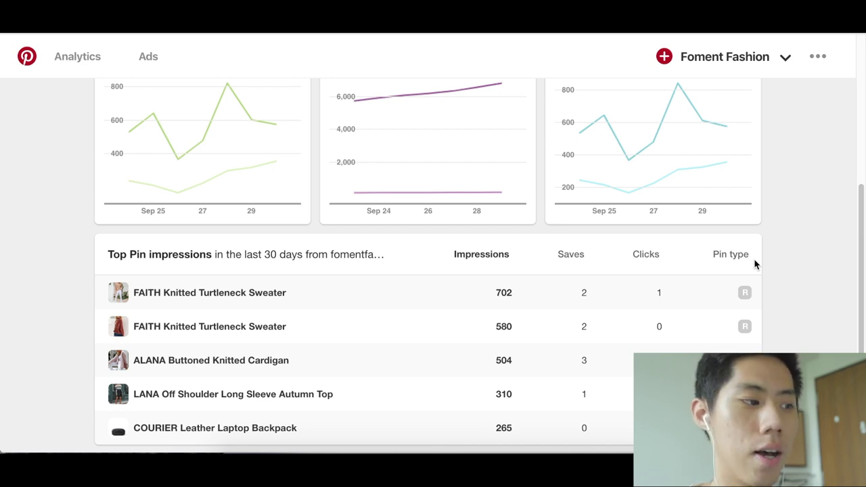
pyautogui.scroll(-1, 828, 219)
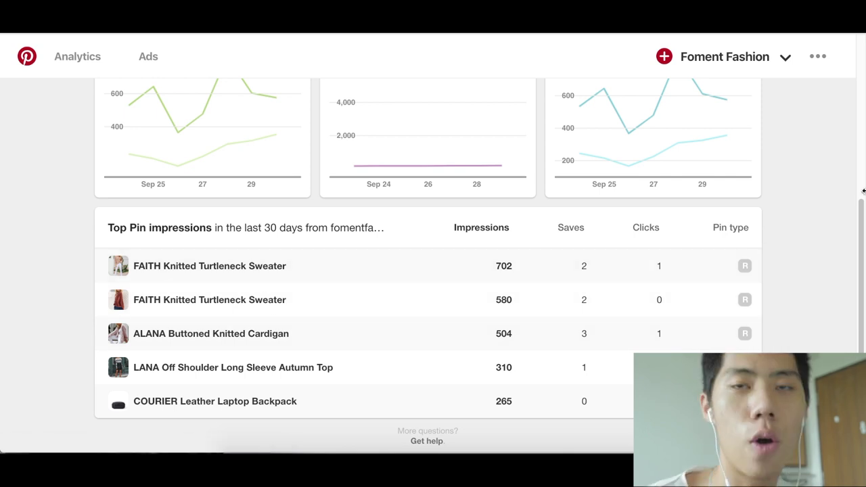
pyautogui.scroll(1, 844, 210)
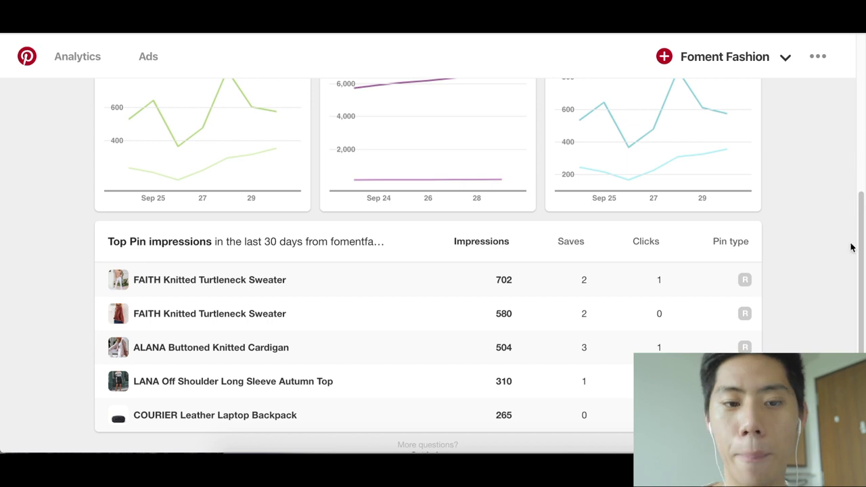
pyautogui.scroll(1, 837, 260)
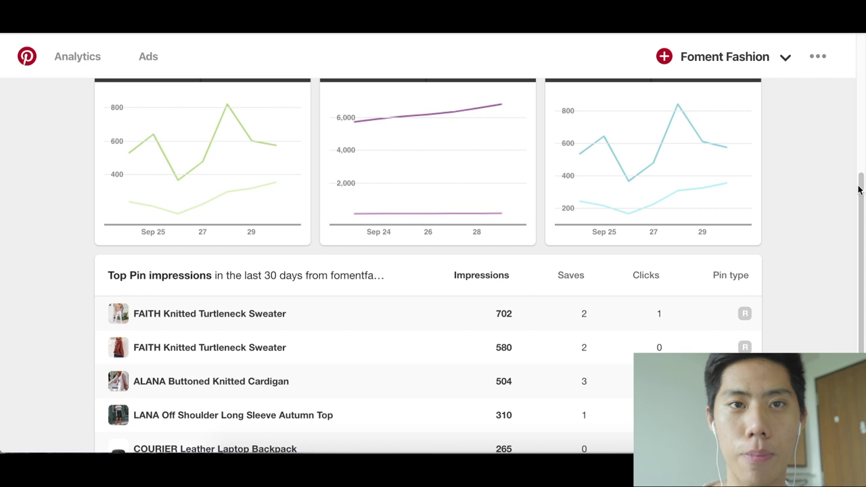
pyautogui.moveTo(718, 178)
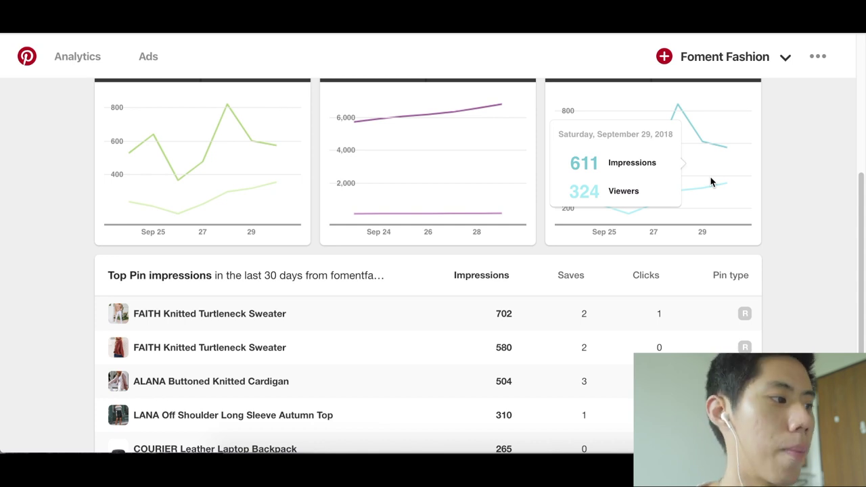
pyautogui.scroll(1, 851, 240)
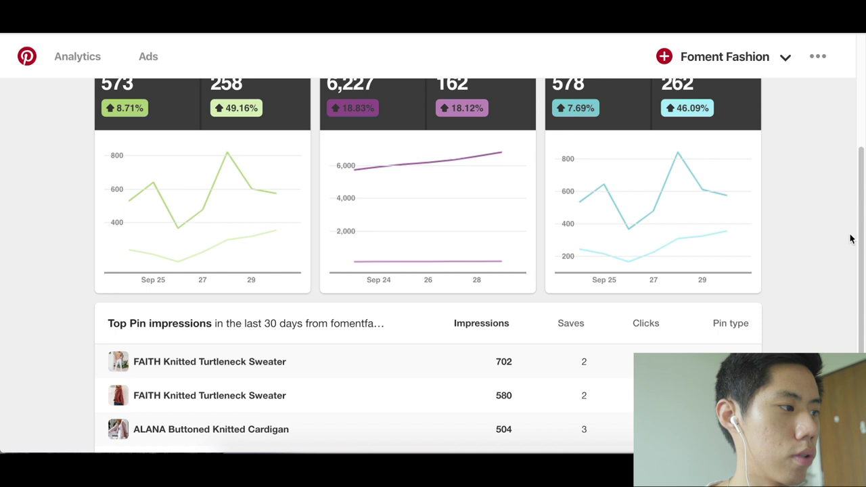
pyautogui.moveTo(708, 258)
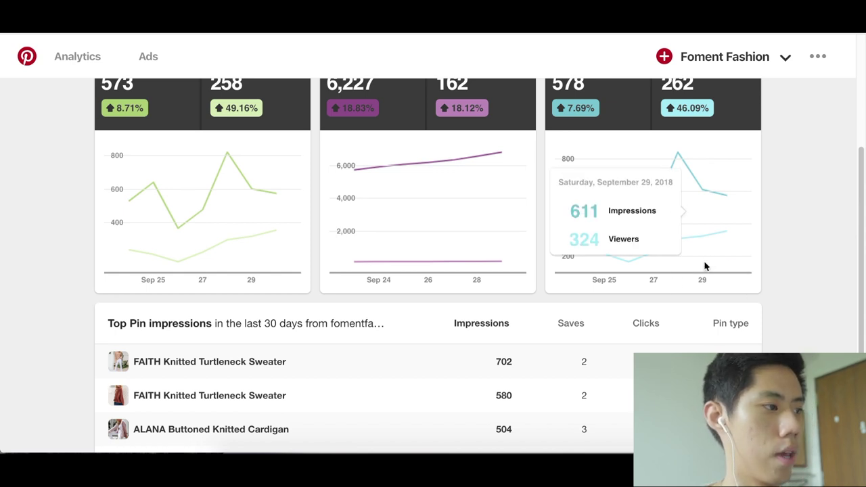
pyautogui.scroll(2, 714, 285)
pyautogui.scroll(2, 720, 298)
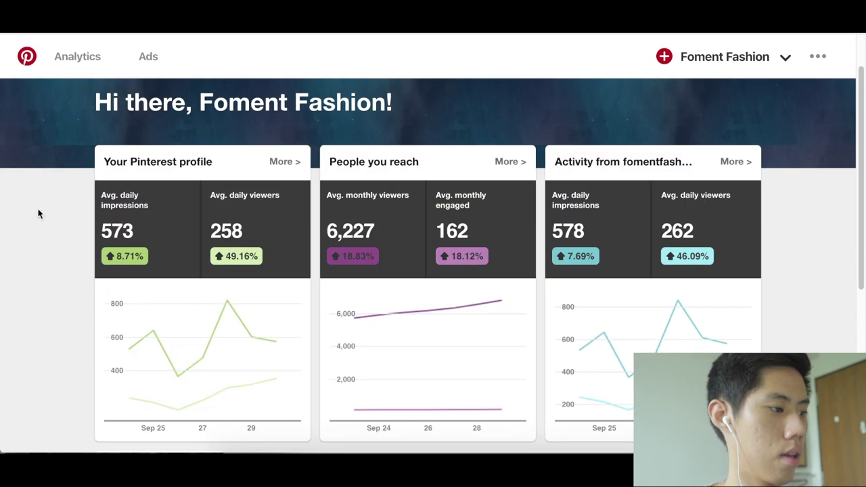
# Open Analytics > Profile and review 9/17–9/30/2018 impressions and the Top Pin impressions table
pyautogui.click(84, 59)
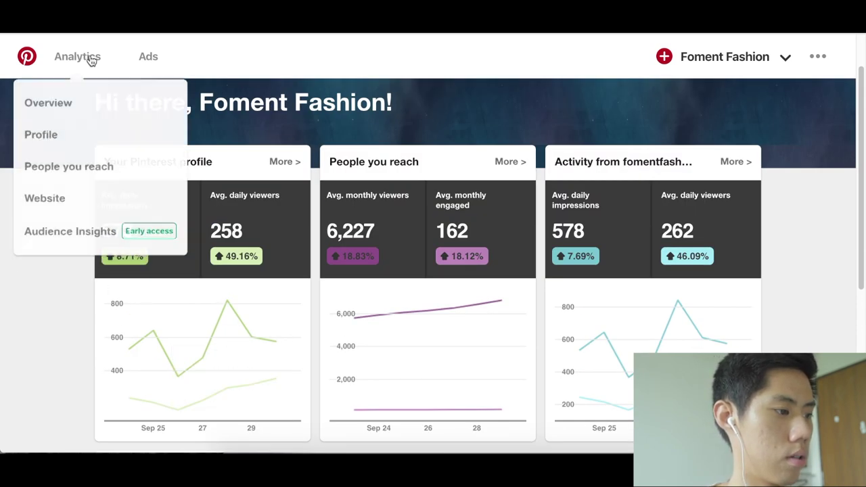
pyautogui.click(58, 140)
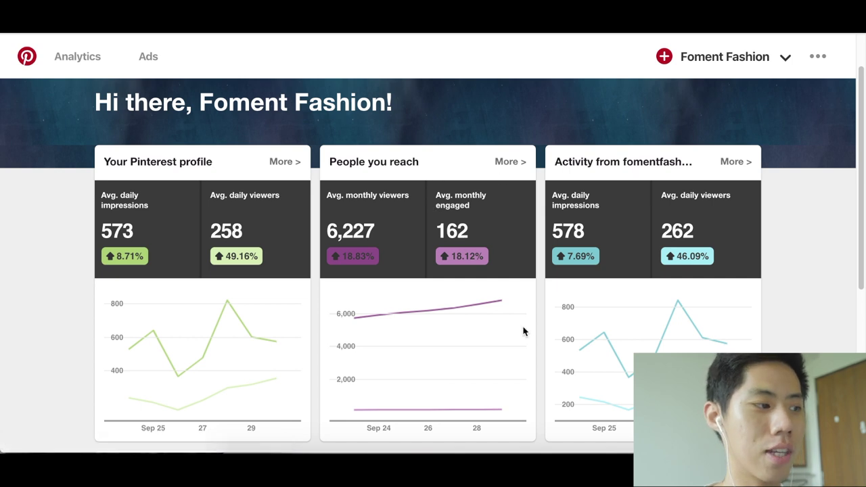
pyautogui.scroll(-2, 470, 237)
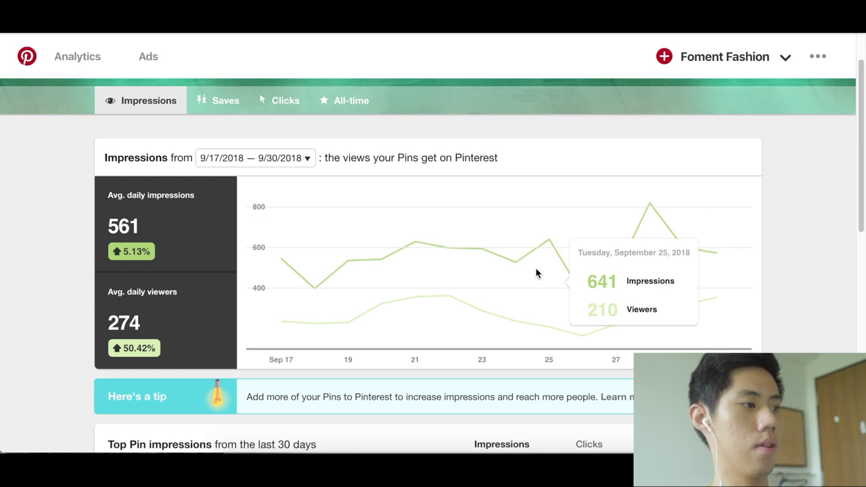
pyautogui.scroll(-5, 286, 234)
# Open the People you reach report from the Analytics menu and expose its date-range options
pyautogui.scroll(6, 402, 273)
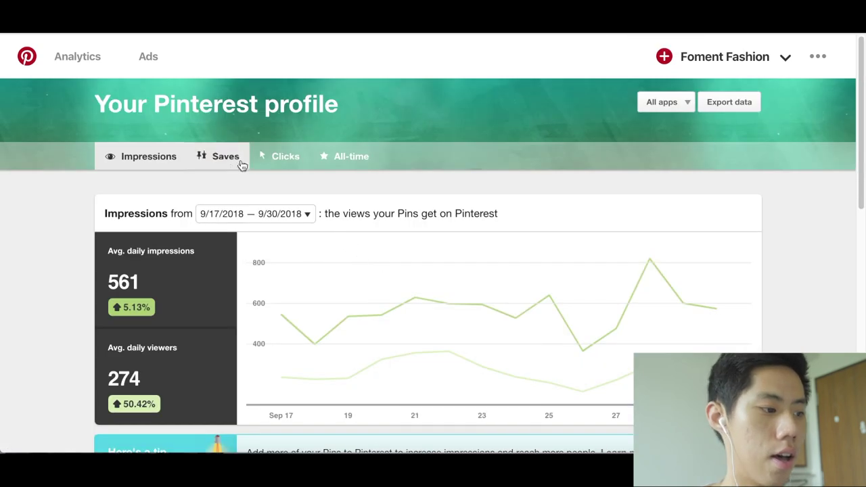
pyautogui.click(84, 61)
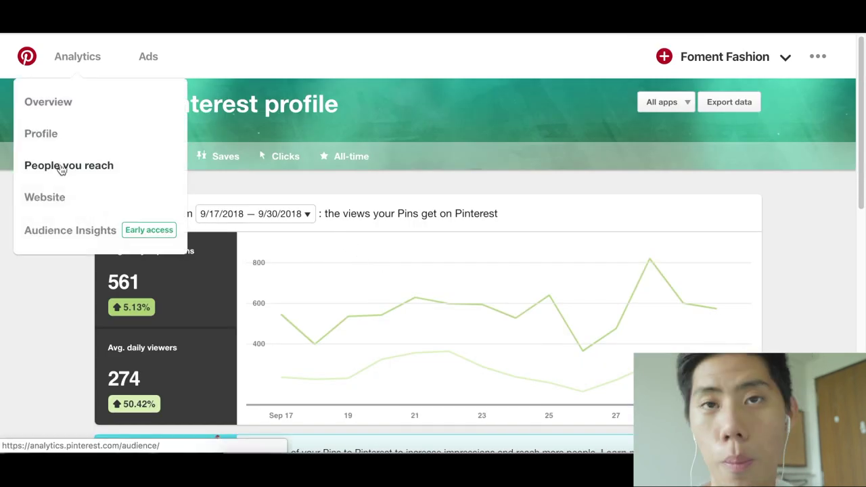
pyautogui.click(61, 170)
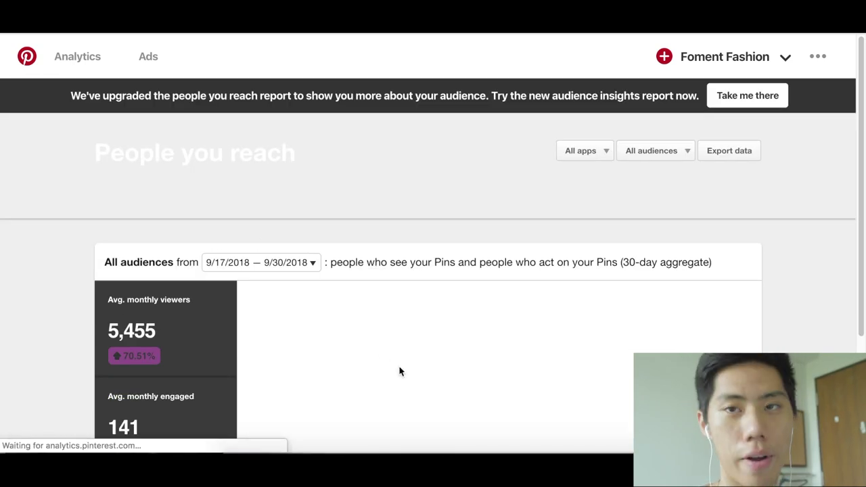
pyautogui.scroll(-3, 446, 240)
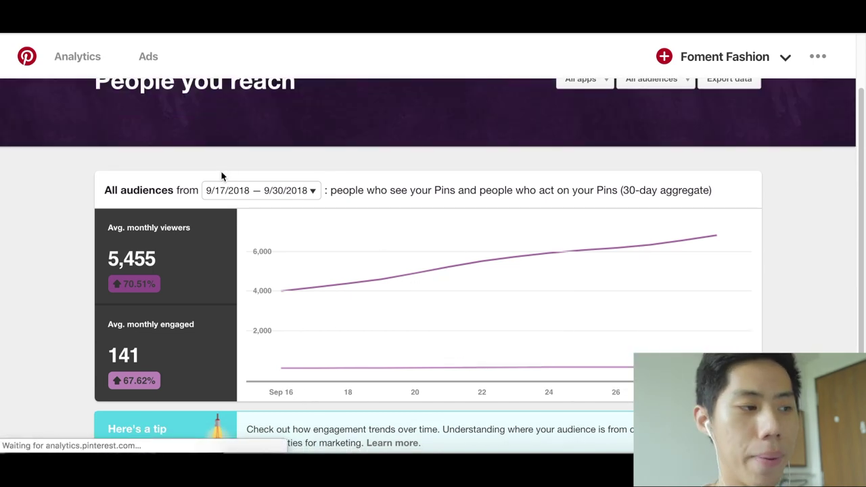
pyautogui.click(244, 195)
# Switch the report to the last 30 days, showing 3,423 average monthly viewers and 93 engaged
pyautogui.click(417, 296)
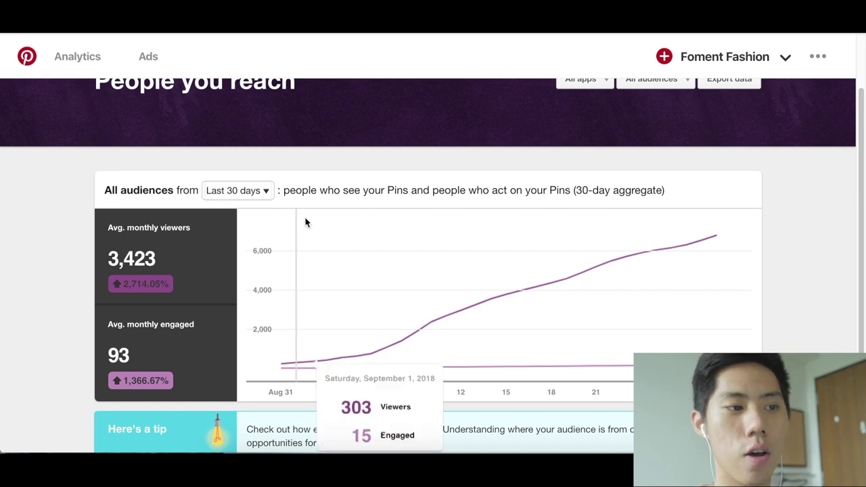
pyautogui.scroll(-3, 67, 215)
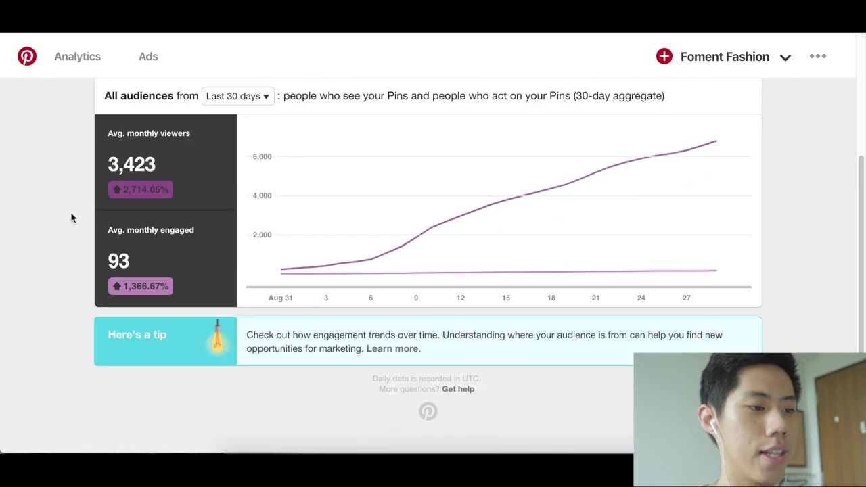
pyautogui.scroll(5, 31, 201)
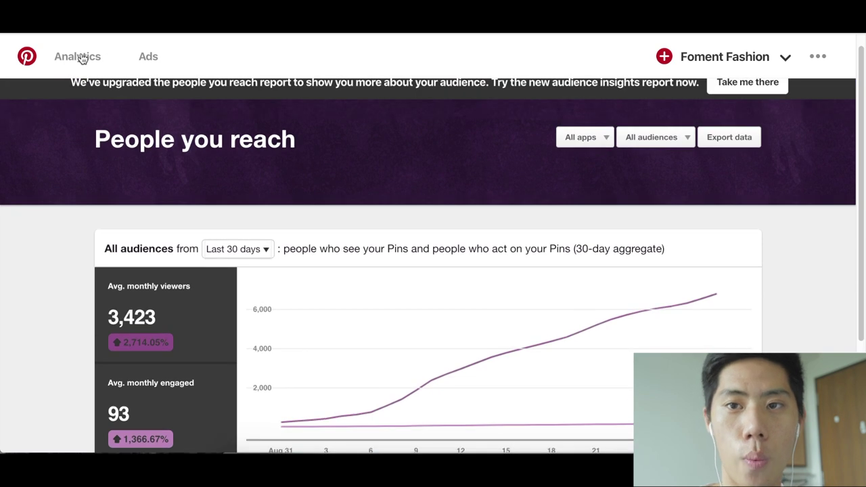
# Open Audience Insights (Early access) for the total audience over the last 30 days
pyautogui.click(80, 59)
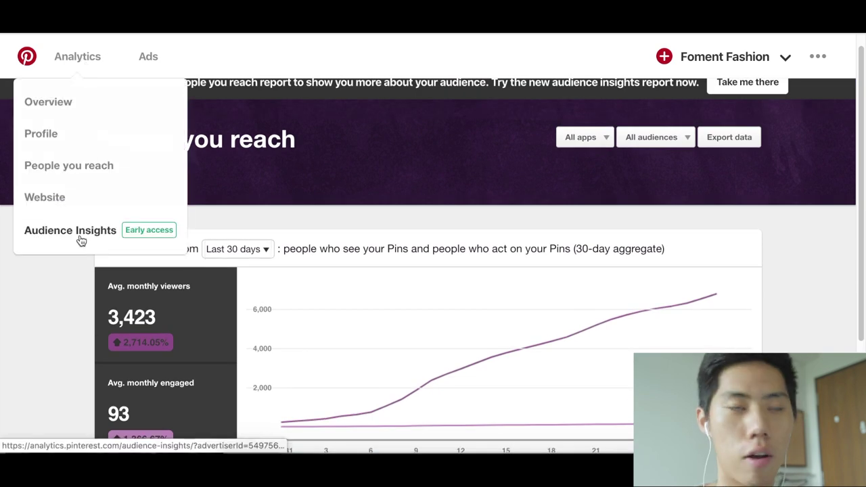
pyautogui.click(149, 270)
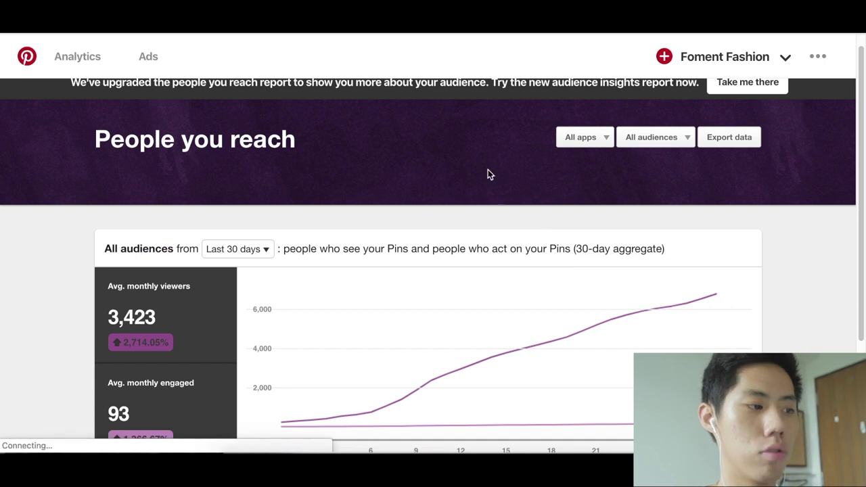
pyautogui.scroll(-3, 666, 299)
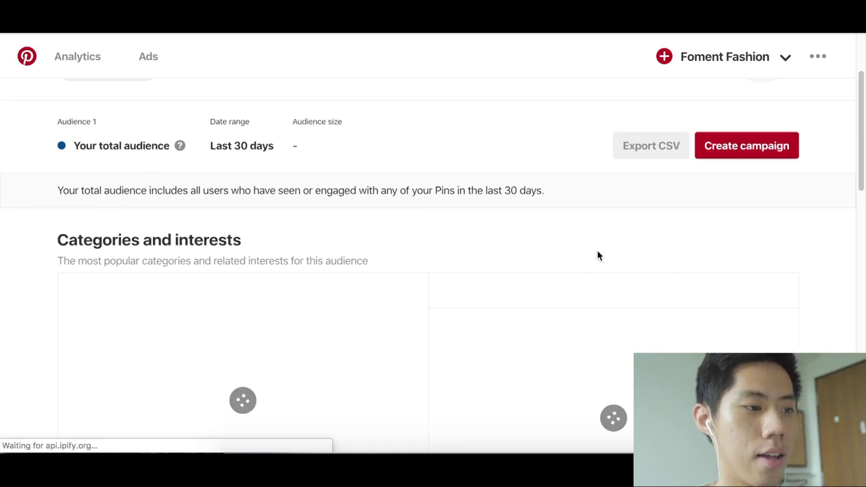
pyautogui.scroll(-2, 596, 255)
pyautogui.scroll(-2, 587, 194)
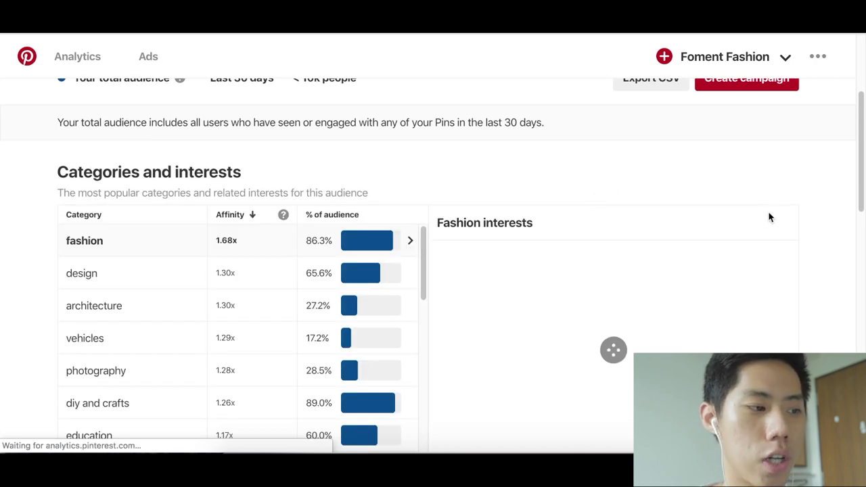
pyautogui.scroll(-2, 640, 203)
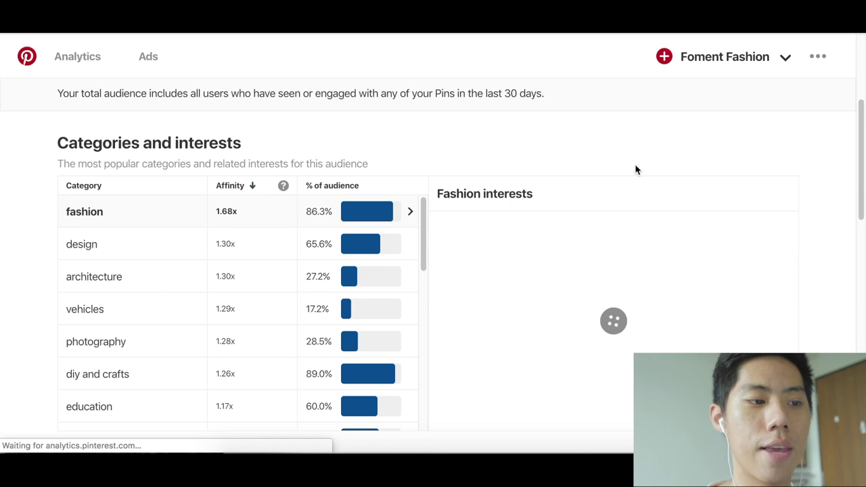
pyautogui.scroll(-2, 467, 123)
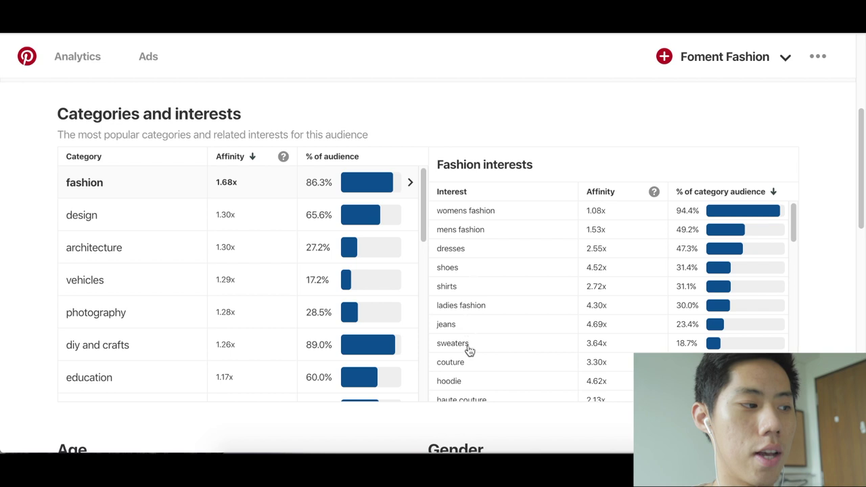
pyautogui.scroll(-5, 844, 264)
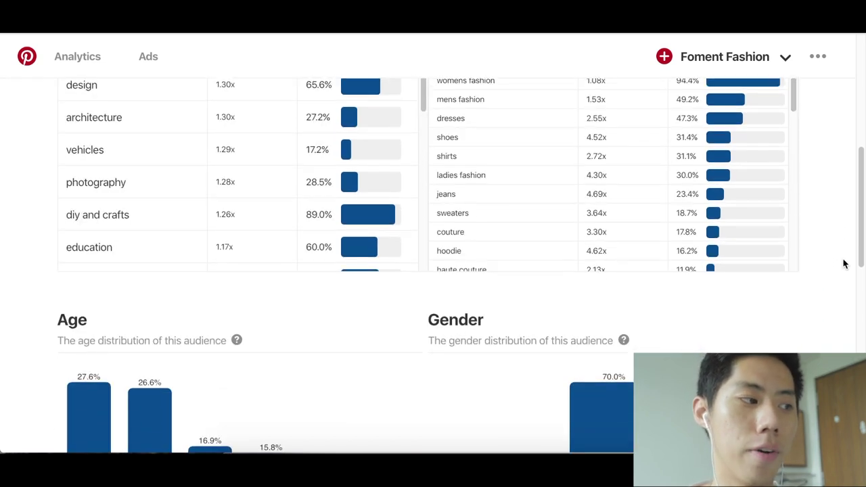
pyautogui.scroll(-1, 844, 265)
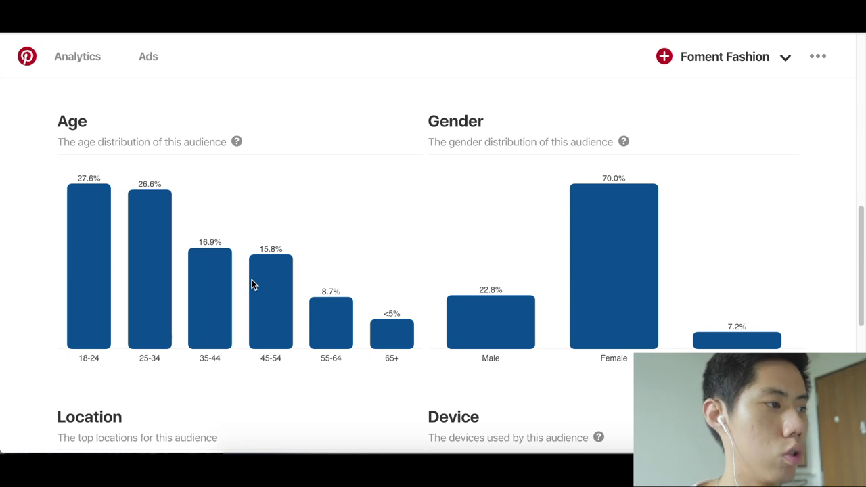
# Scroll through the Location and Device insights, then back up to the top
pyautogui.scroll(-4, 254, 278)
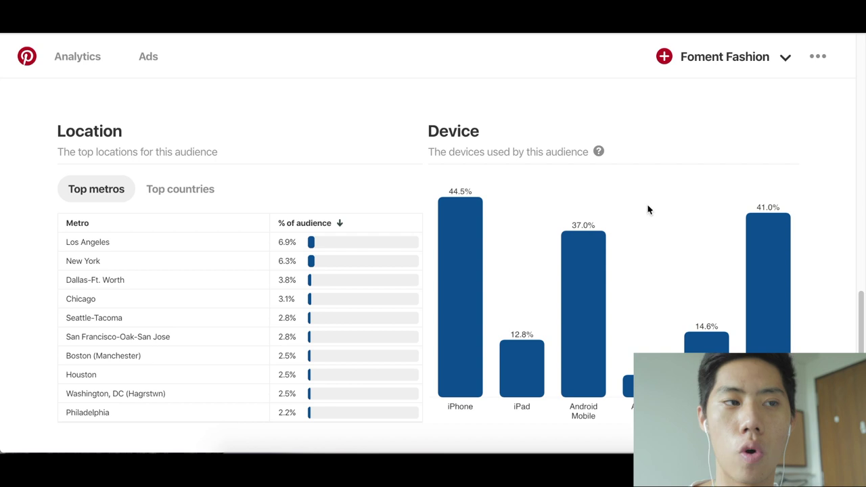
pyautogui.scroll(-2, 651, 215)
pyautogui.scroll(11, 596, 214)
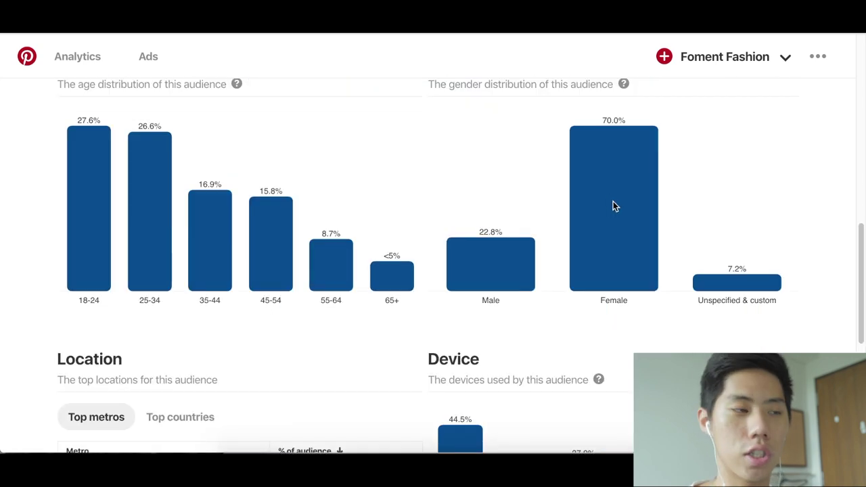
pyautogui.scroll(4, 613, 218)
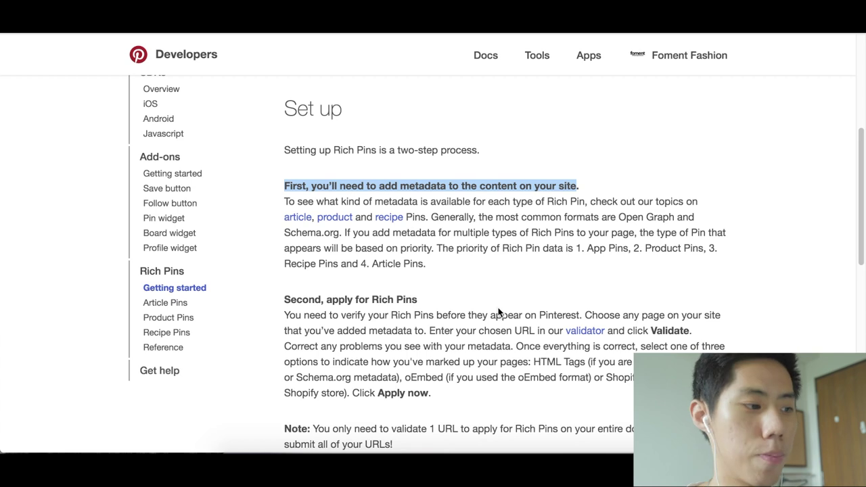
# Scroll through the Rich Pins Validator page and its four validate-and-apply steps
pyautogui.scroll(-1, 466, 205)
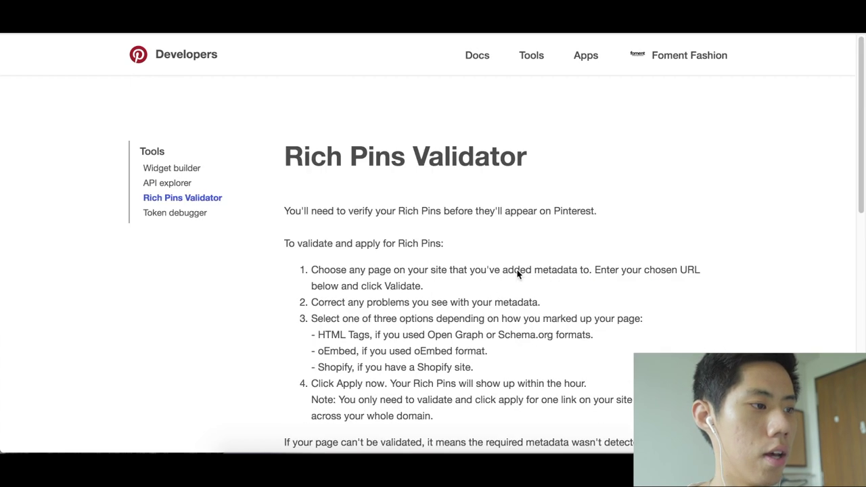
pyautogui.scroll(-3, 514, 237)
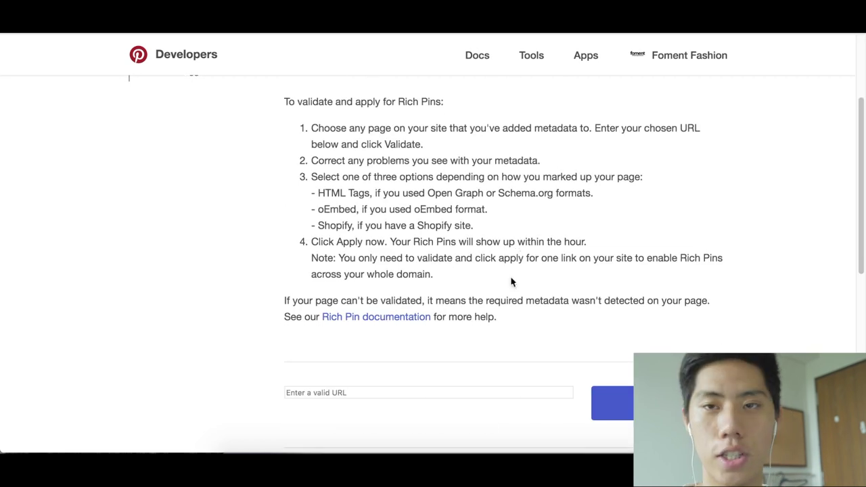
pyautogui.scroll(3, 504, 260)
pyautogui.scroll(-1, 548, 270)
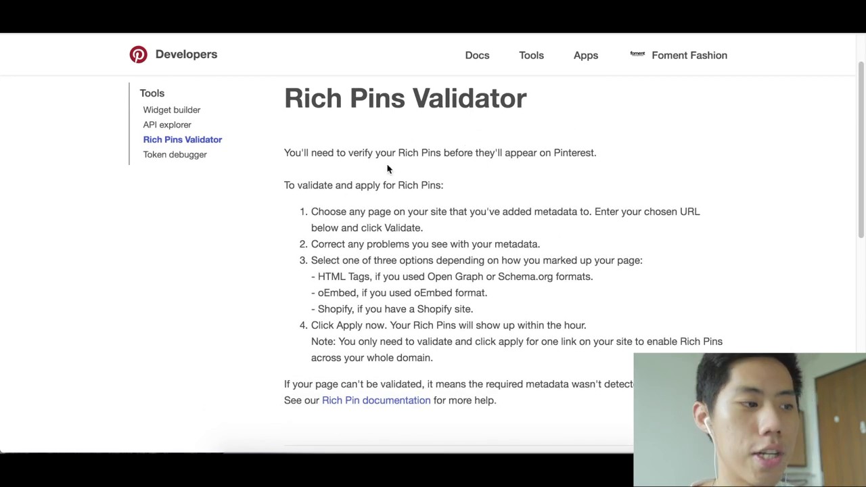
pyautogui.scroll(-6, 473, 317)
# Paste the saved dressdown-silver product page URL into the validator and validate it
pyautogui.click(356, 203)
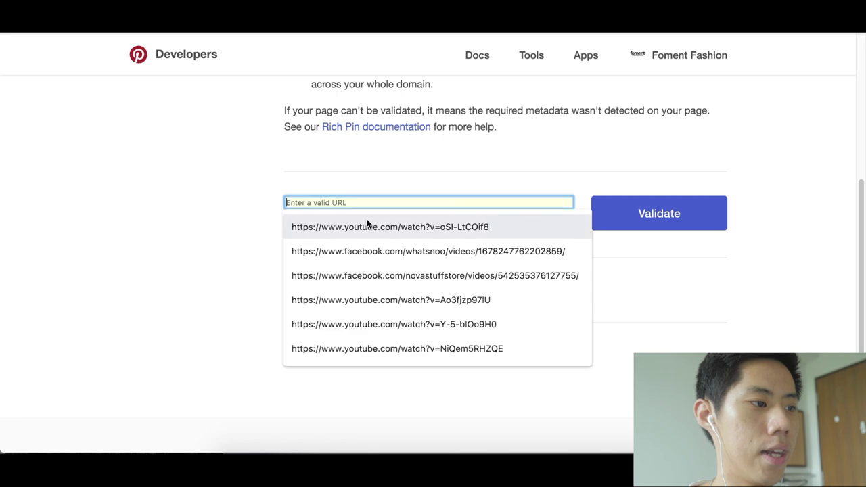
pyautogui.write('https://fomentfashion.com/collections/watches-1/products/dressdown-silver')
pyautogui.scroll(2, 613, 190)
pyautogui.click(659, 325)
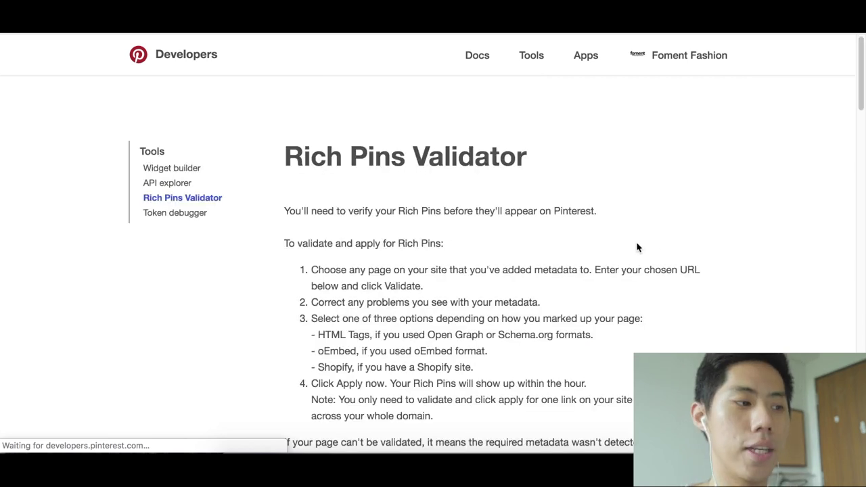
# Review the results: rich pins approved, price 170.0 USD, one Availability field flagged
pyautogui.scroll(-5, 624, 240)
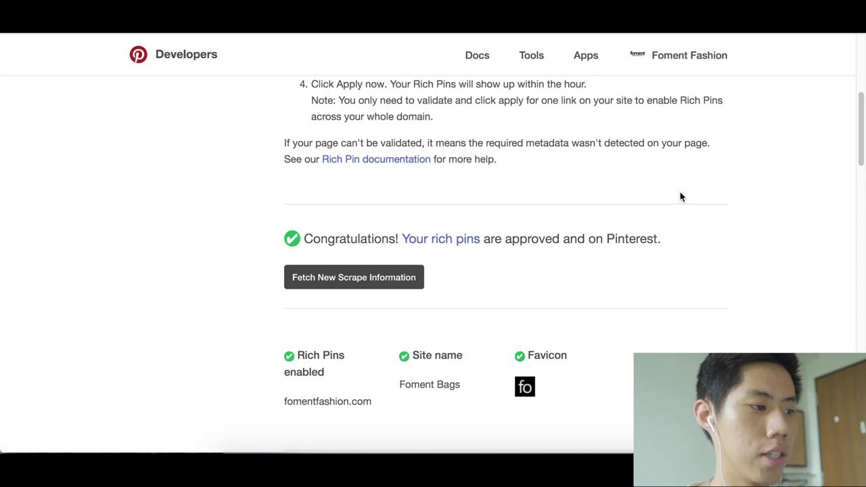
pyautogui.scroll(-3, 619, 256)
pyautogui.scroll(-10, 406, 196)
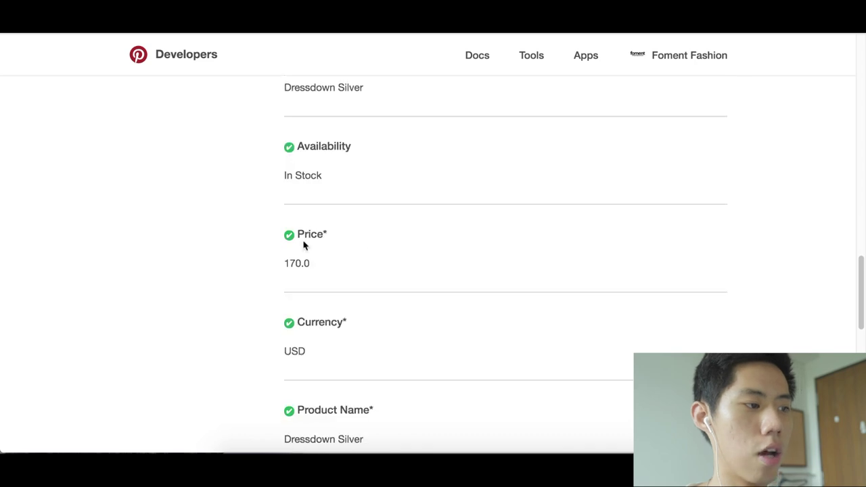
pyautogui.scroll(-3, 308, 270)
pyautogui.scroll(-7, 340, 284)
pyautogui.scroll(4, 348, 282)
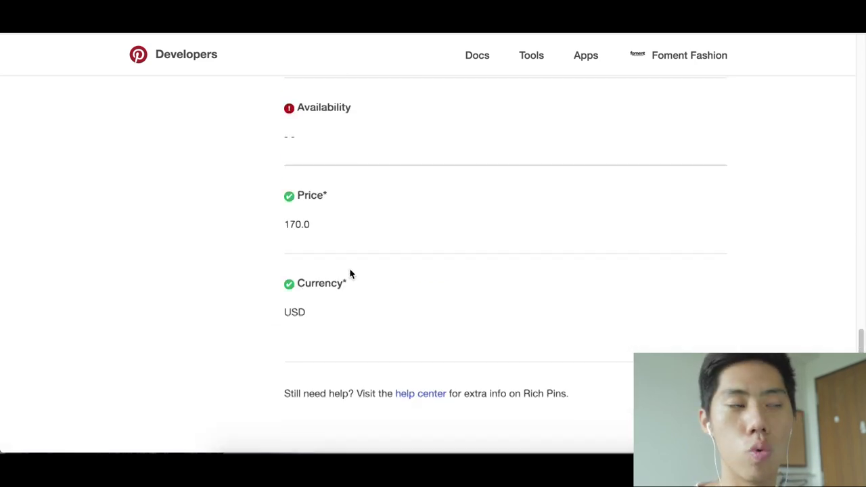
pyautogui.scroll(7, 348, 279)
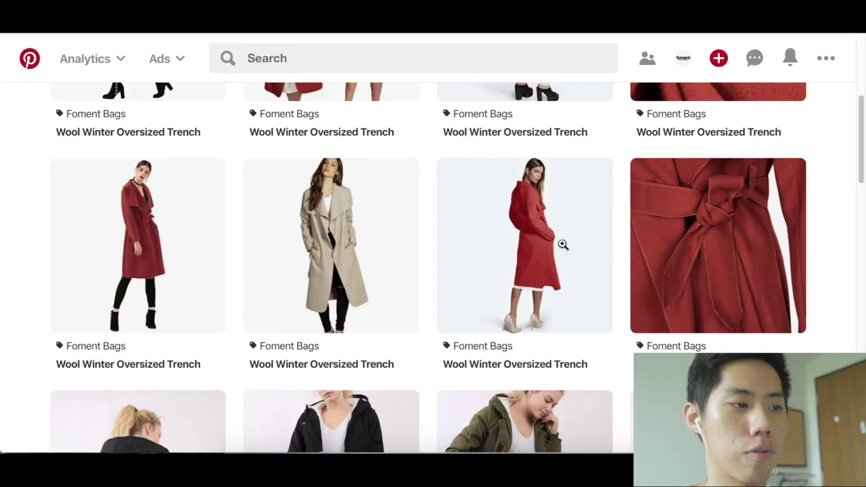
# Open the black LADY Wool Winter Oversized Trench rich pin priced $33.86 – $100 from fomentfashion.com
pyautogui.moveTo(584, 273)
pyautogui.scroll(1, 590, 265)
pyautogui.scroll(2, 599, 265)
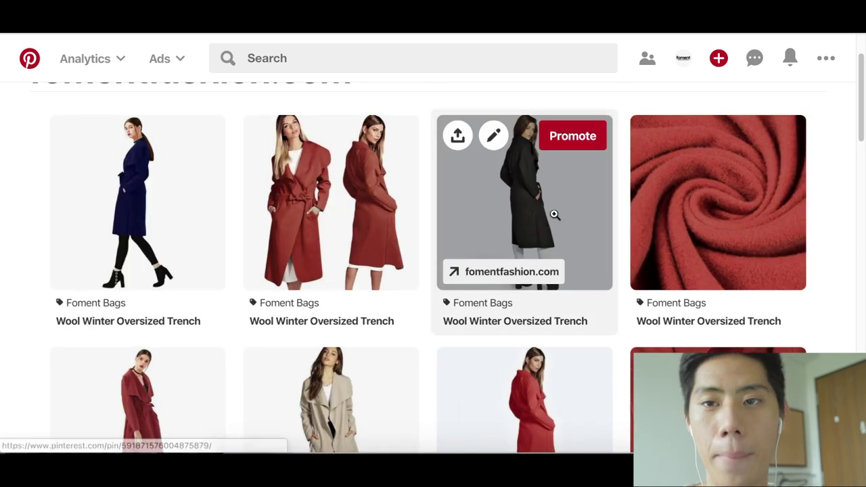
pyautogui.click(526, 210)
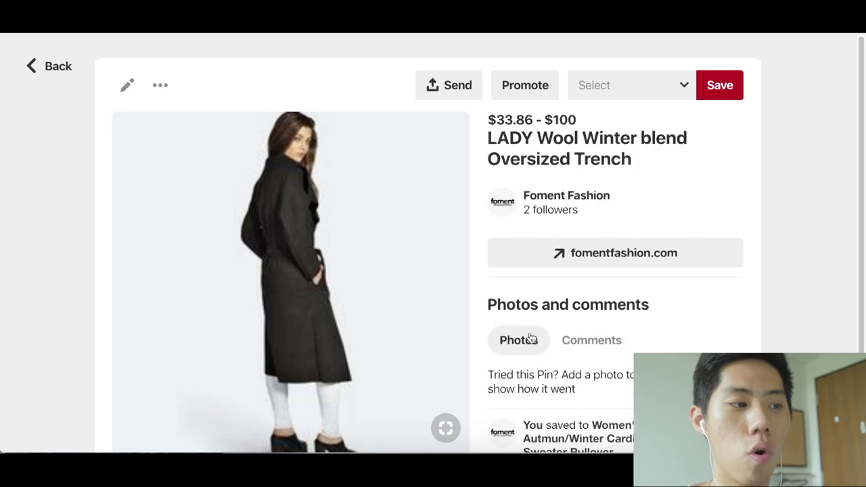